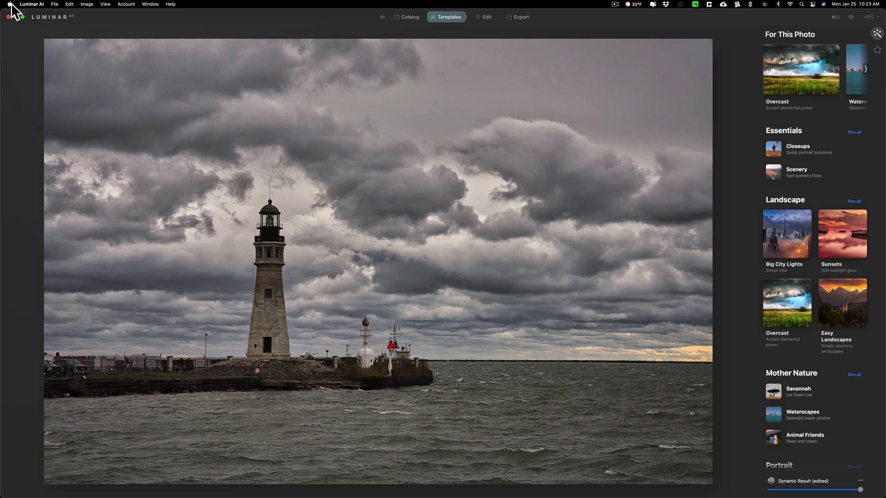
Step: Browse the app menus through to Help, then dismiss them to show the lighthouse photo's templates
click(31, 4)
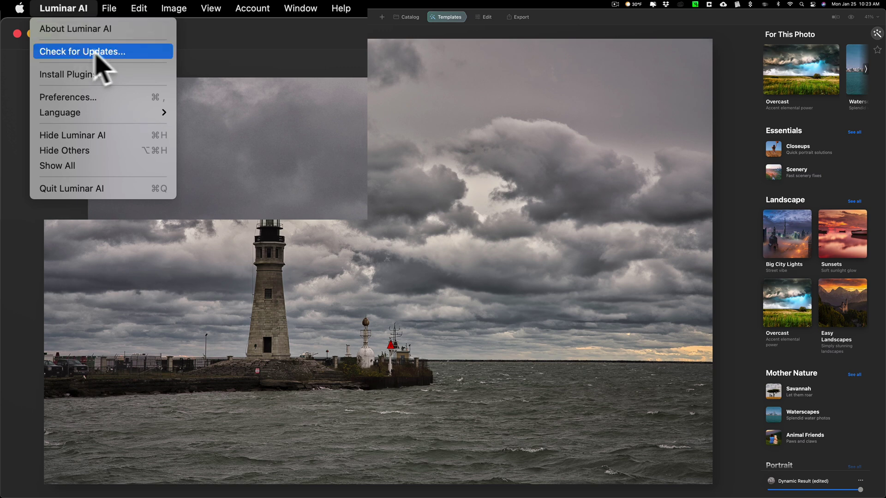
mouse_move(341, 8)
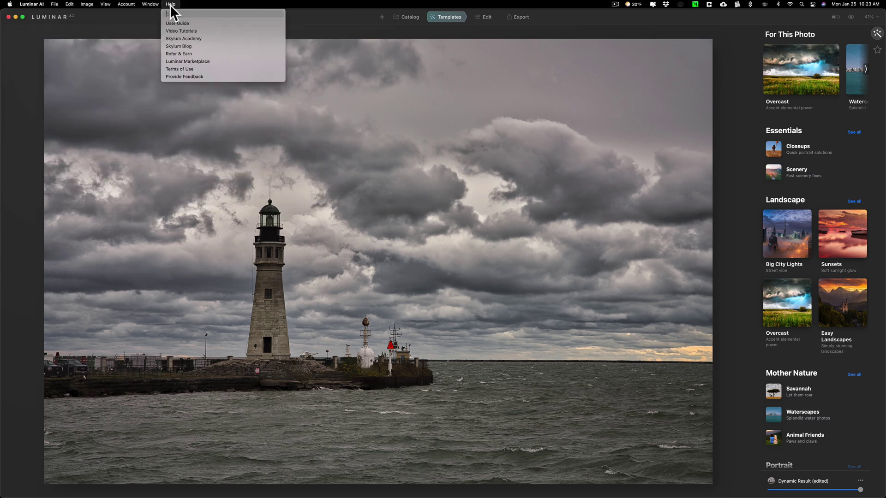
click(309, 19)
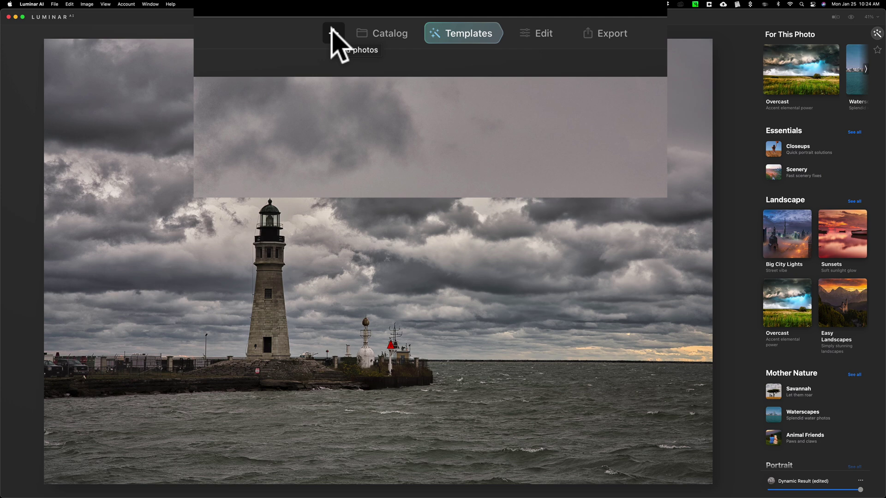
click(334, 34)
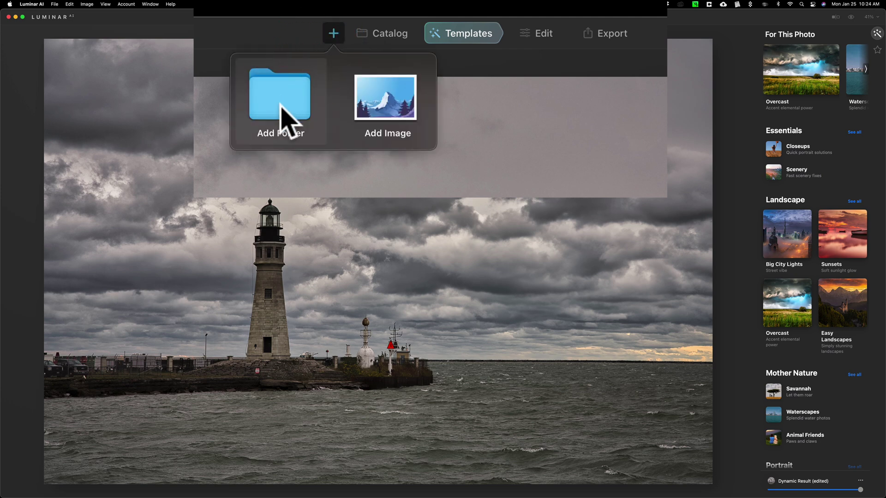
click(324, 36)
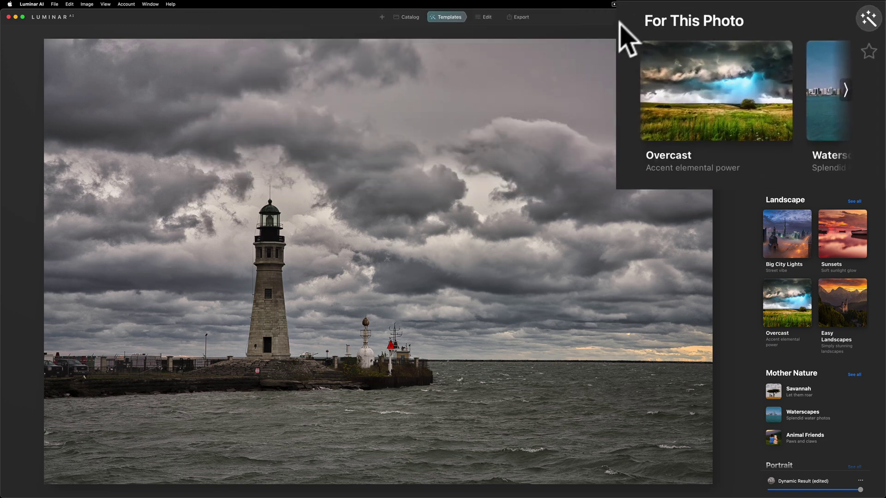
click(846, 91)
click(846, 91)
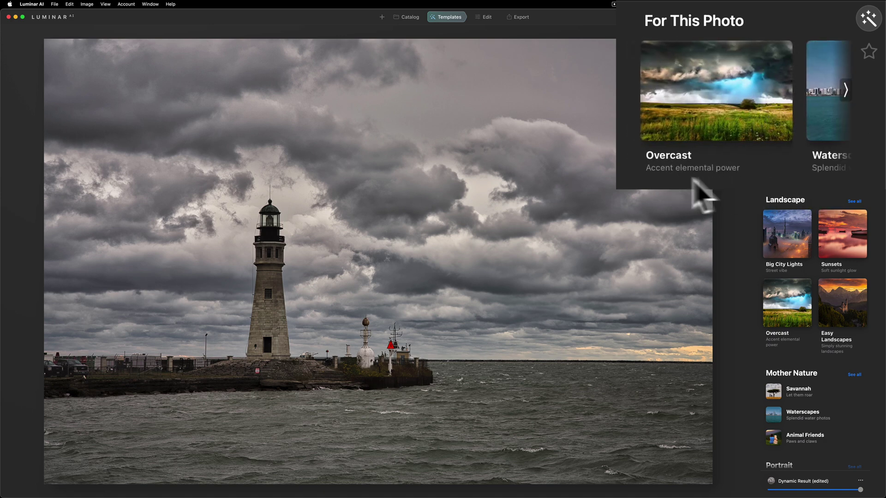
click(847, 90)
click(864, 70)
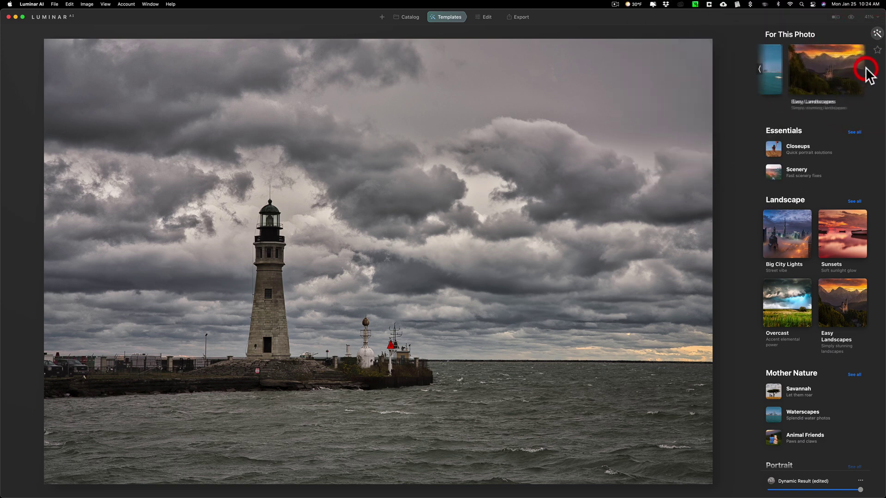
click(758, 67)
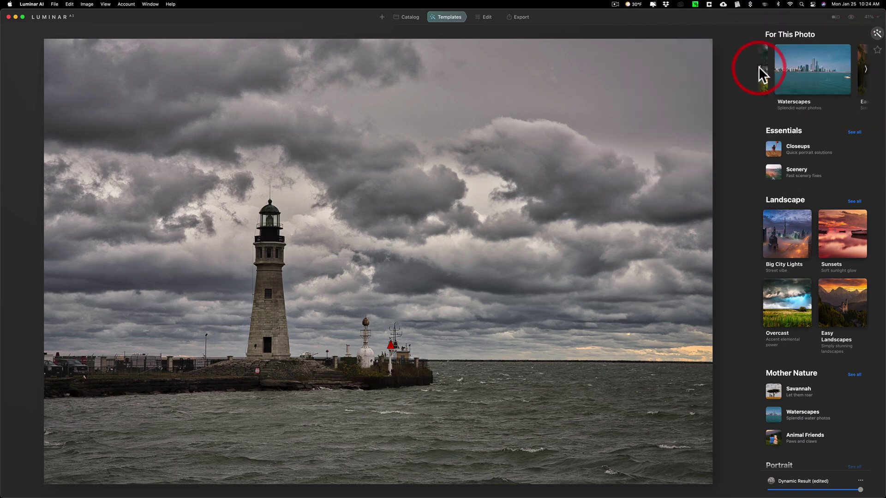
click(759, 67)
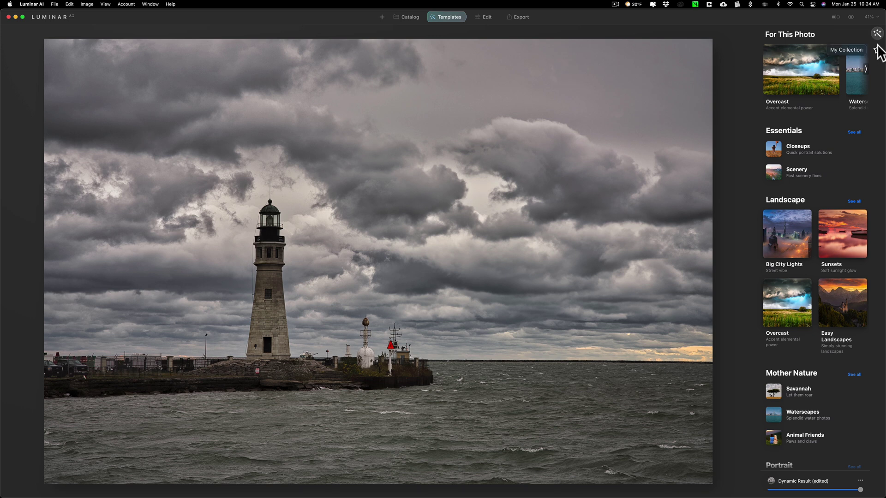
Step: Switch to the Edit view and expand, then collapse, the Color tool in the Tools list
click(480, 17)
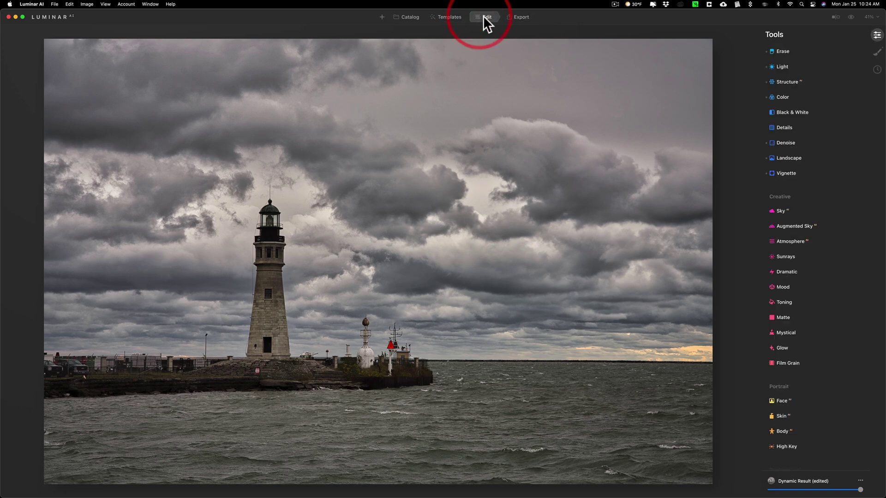
click(788, 95)
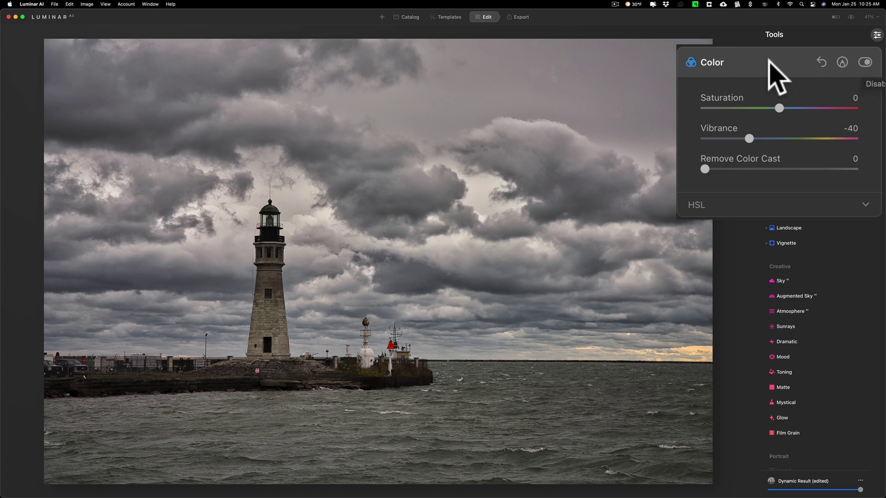
click(810, 95)
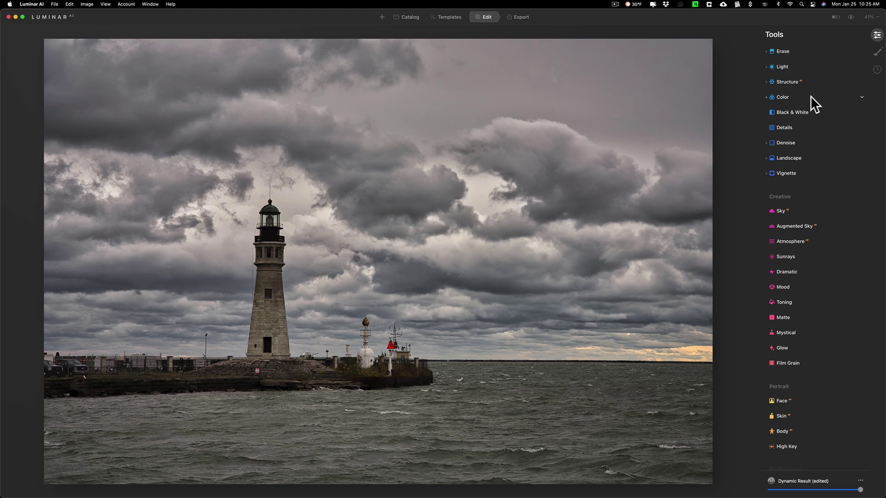
scroll(810, 96, up, 3)
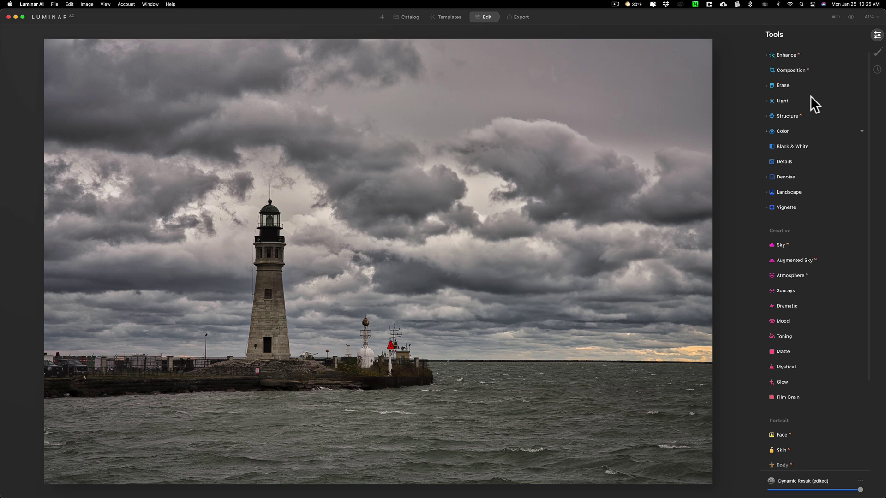
scroll(811, 96, down, 5)
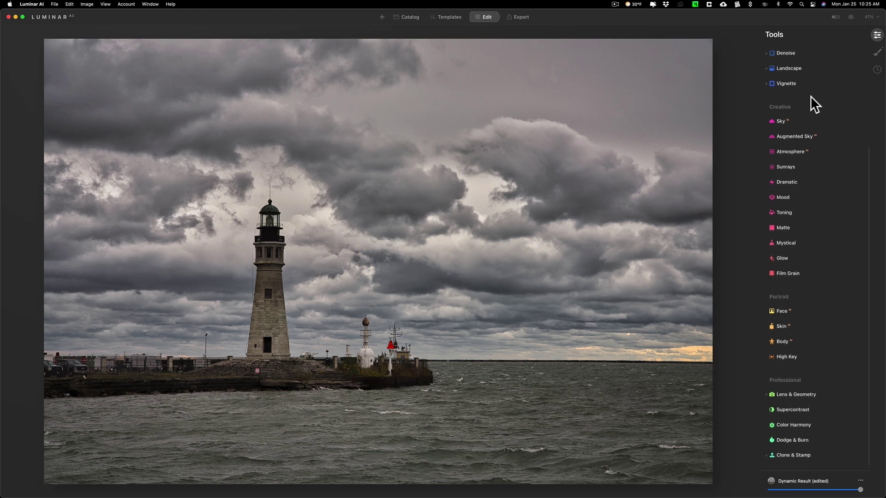
scroll(811, 96, up, 2)
scroll(810, 95, up, 4)
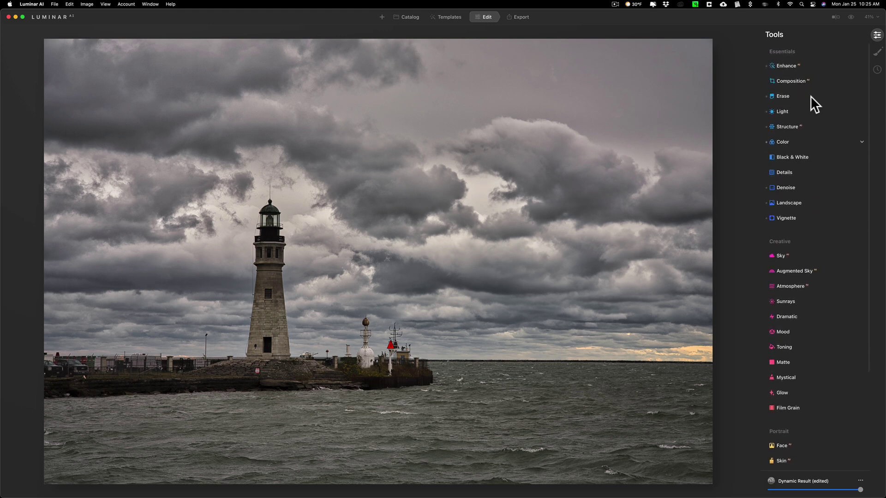
scroll(872, 92, down, 1)
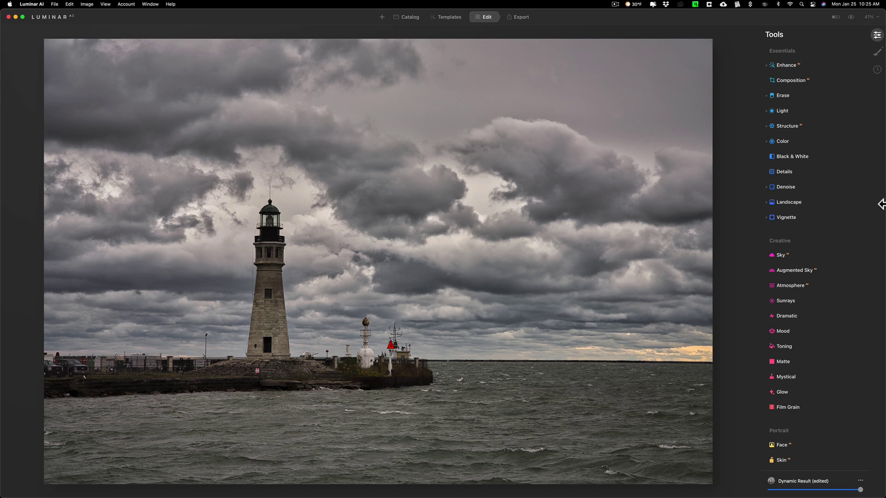
scroll(799, 250, down, 5)
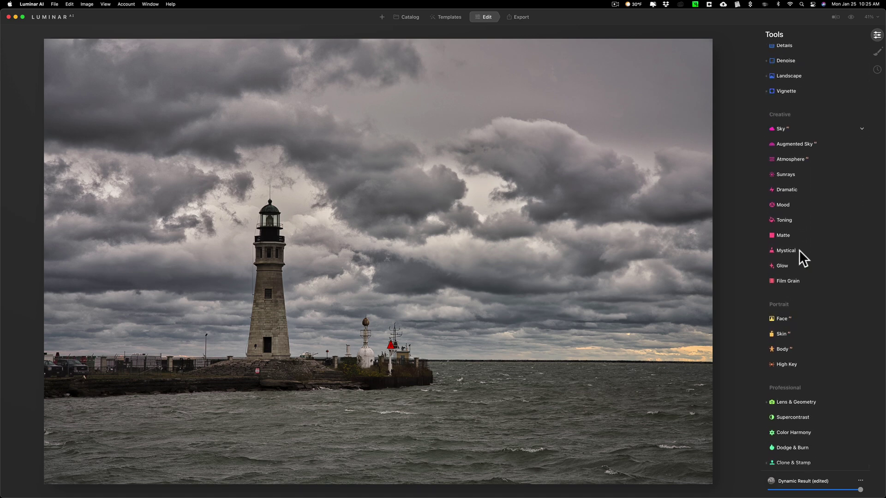
scroll(800, 251, up, 5)
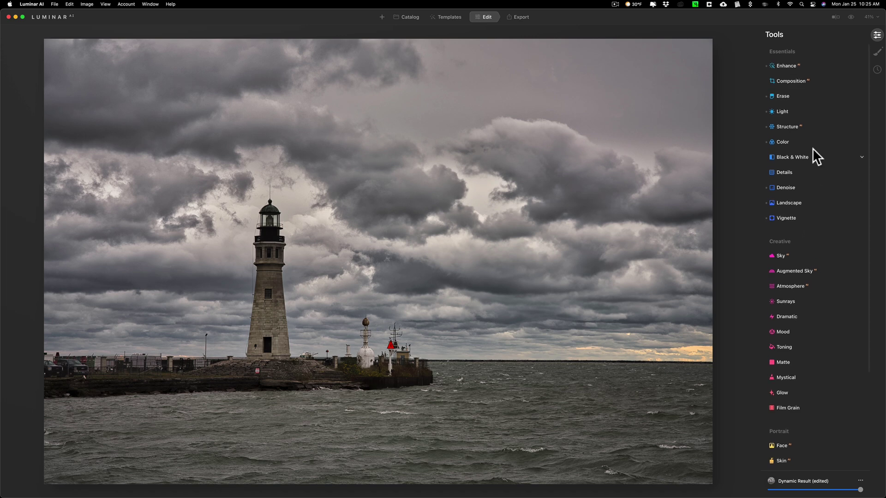
scroll(813, 148, down, 5)
scroll(813, 148, up, 5)
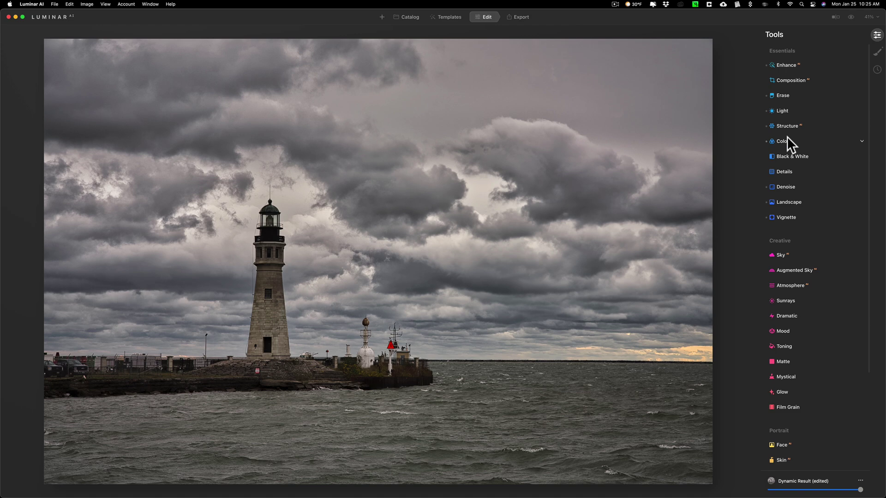
scroll(802, 142, down, 5)
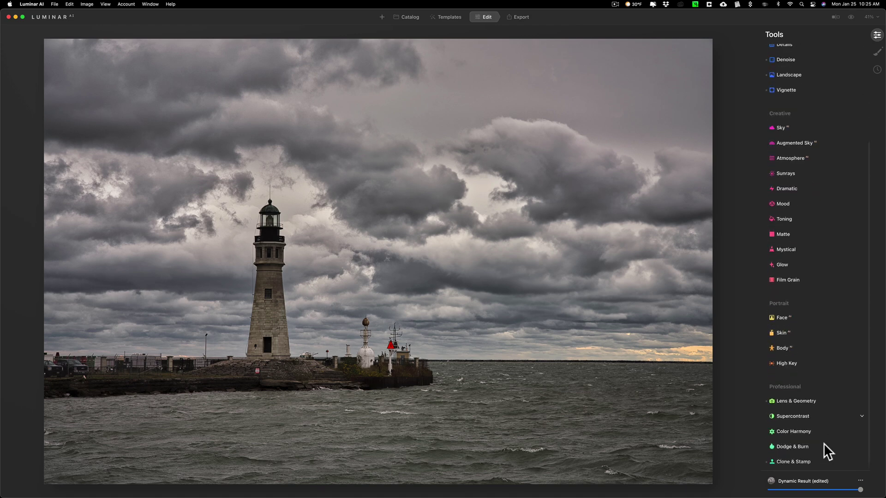
scroll(795, 429, up, 5)
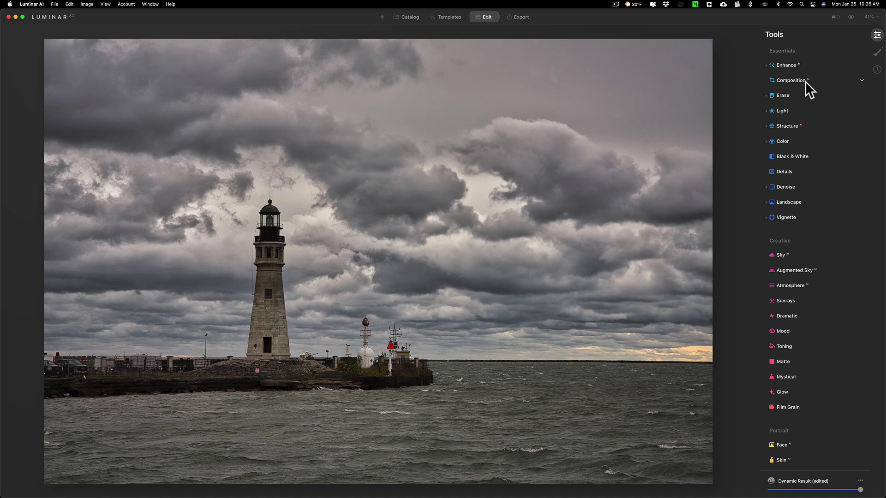
scroll(808, 84, down, 2)
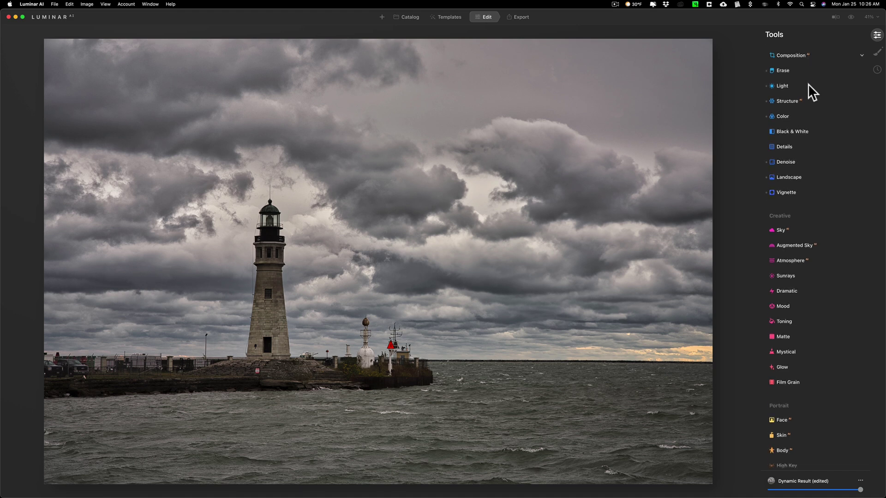
scroll(807, 84, down, 10)
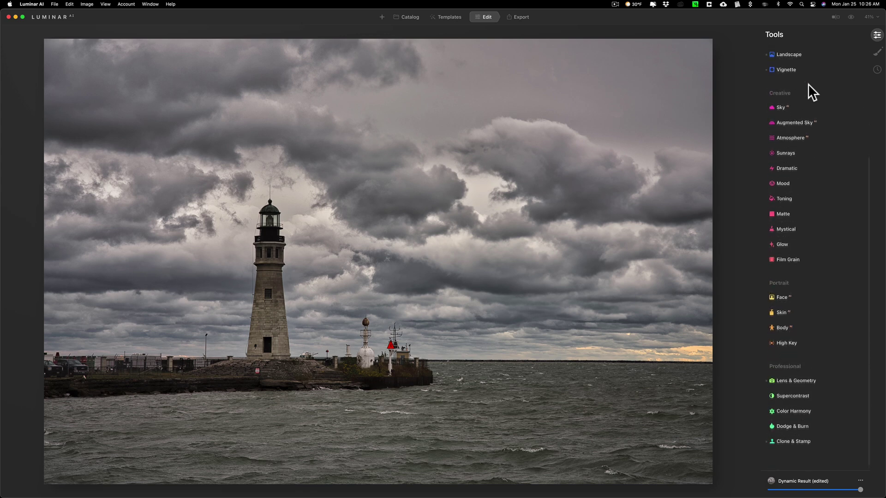
scroll(808, 84, up, 12)
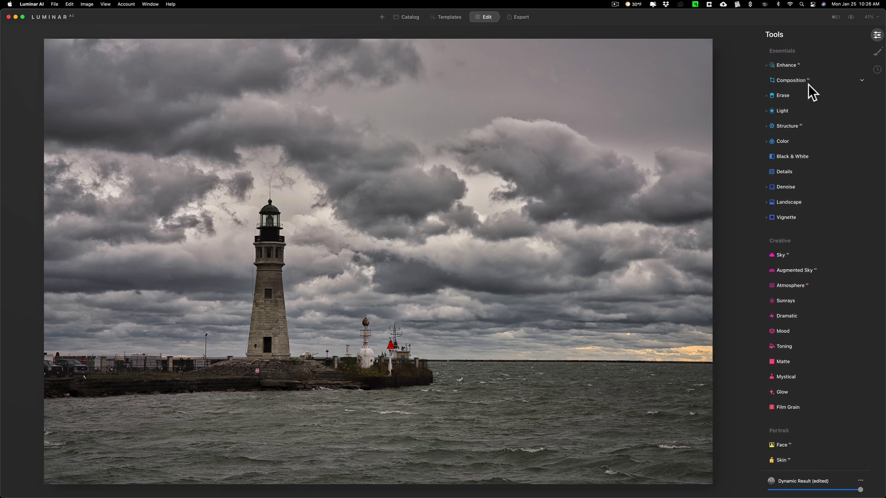
scroll(807, 84, down, 10)
scroll(807, 83, up, 10)
scroll(846, 138, down, 4)
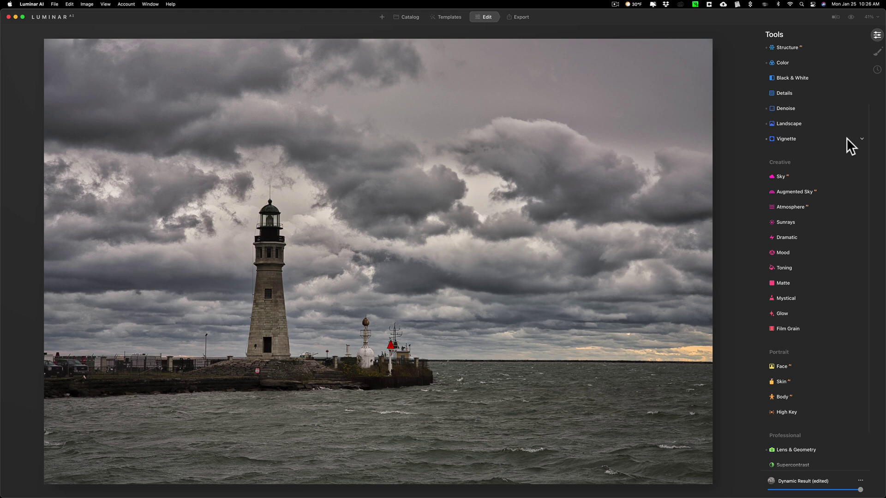
scroll(847, 138, down, 2)
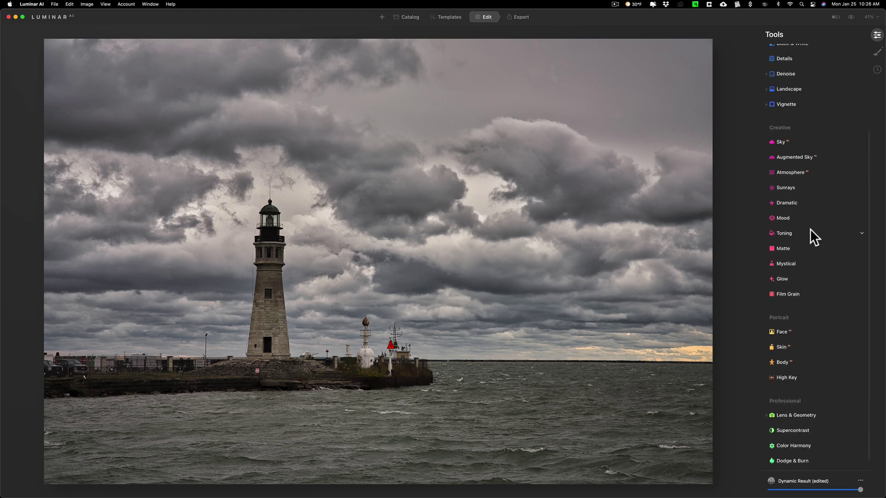
click(794, 232)
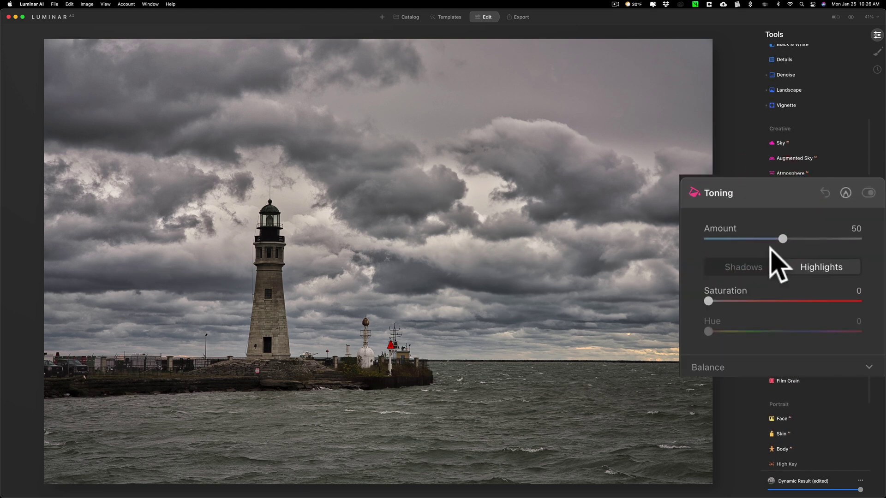
click(750, 271)
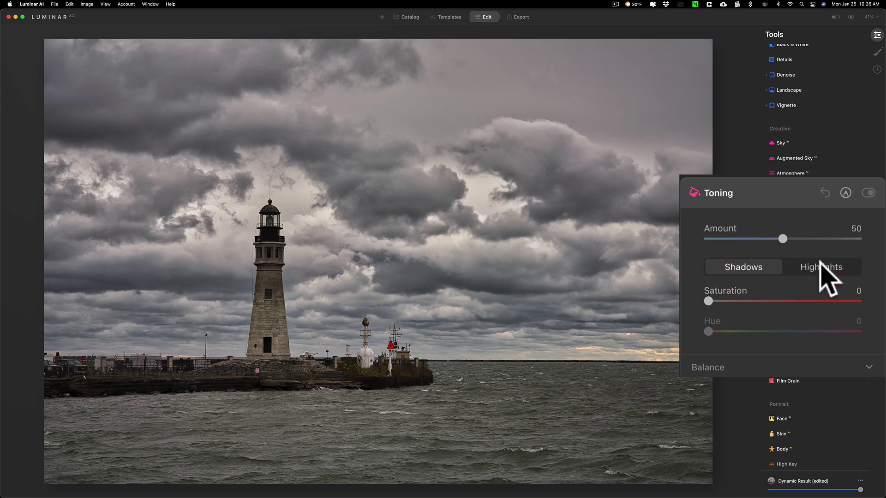
click(820, 268)
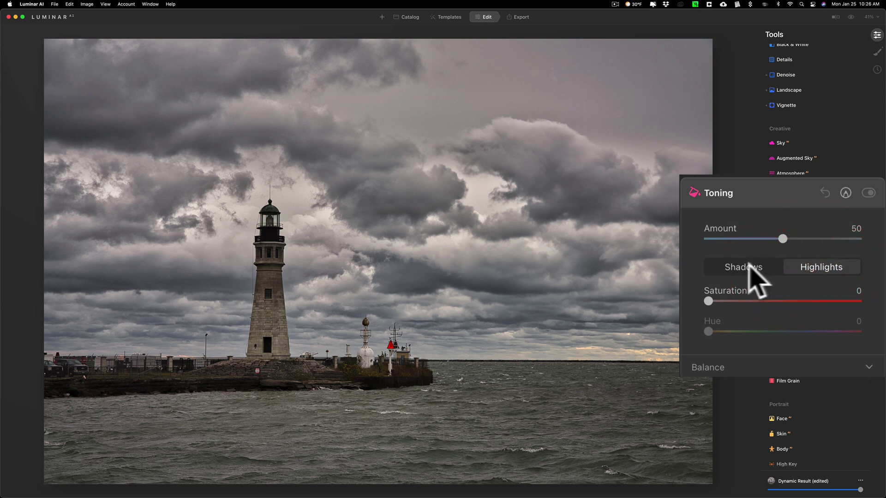
click(746, 269)
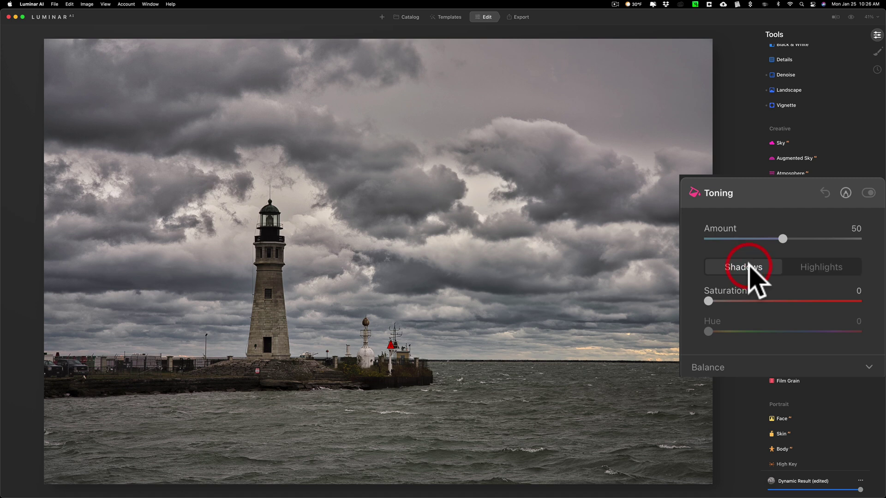
click(838, 268)
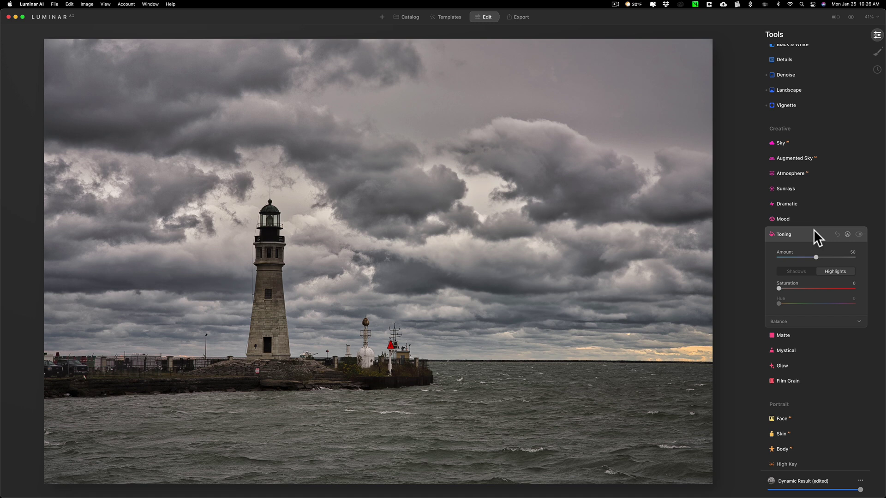
click(814, 230)
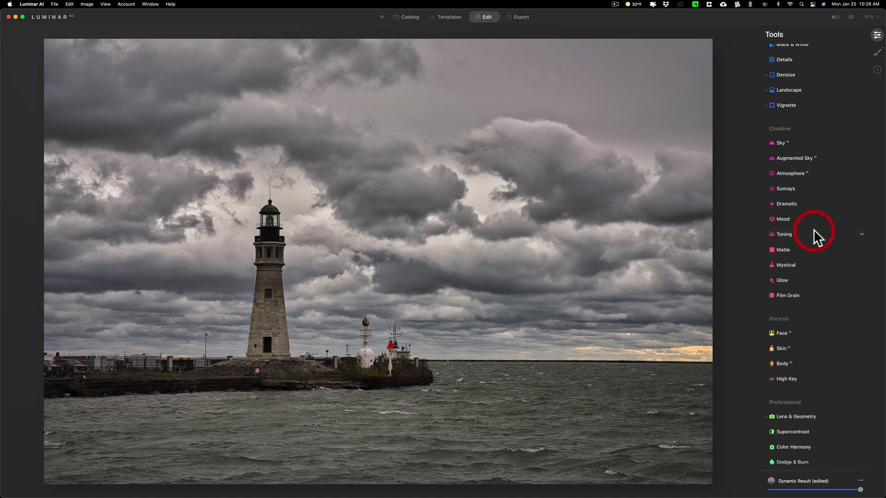